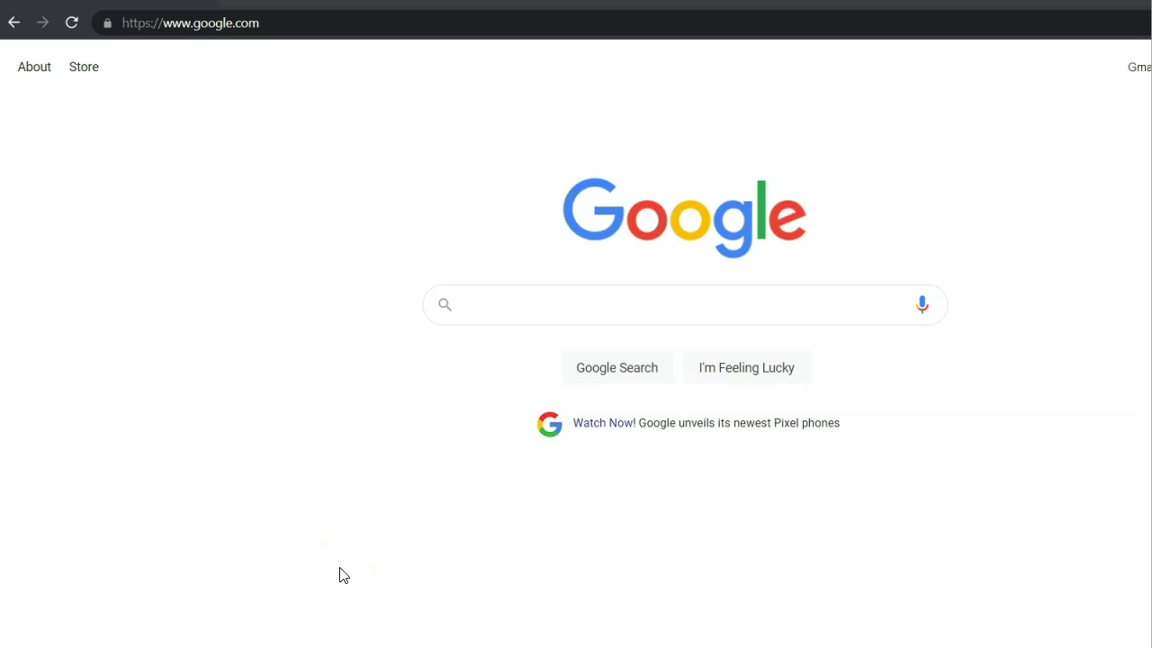
- Visit travel.google.com and Google Voice, then log in to the Hostinger control panel
left_click(340, 24)
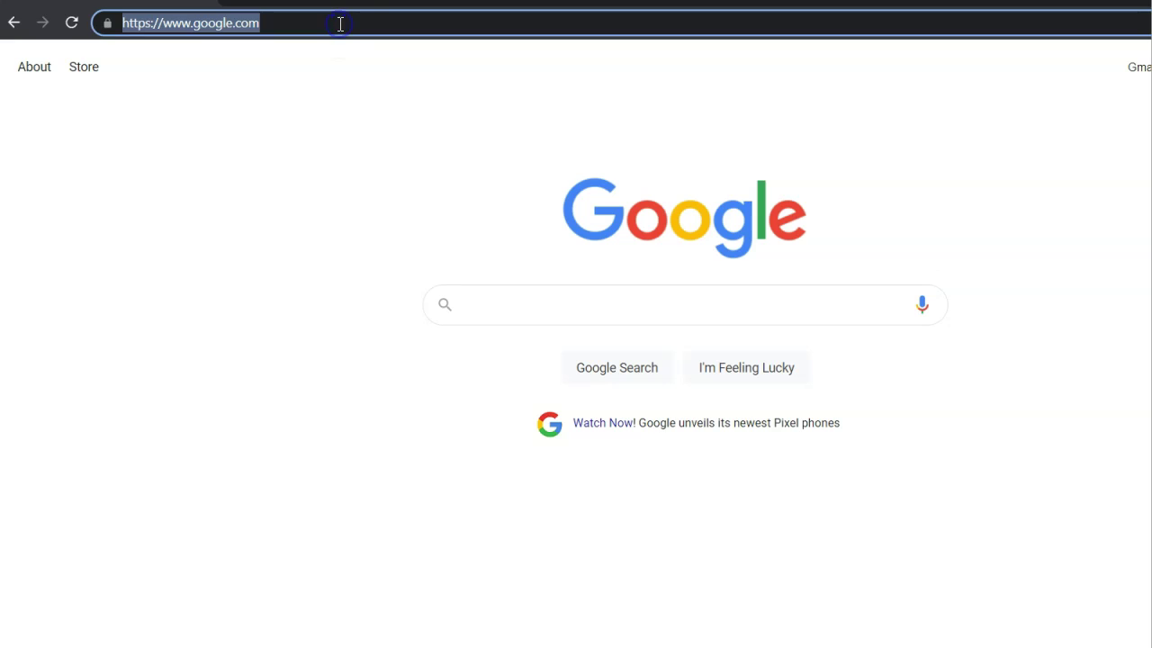
type("travel.")
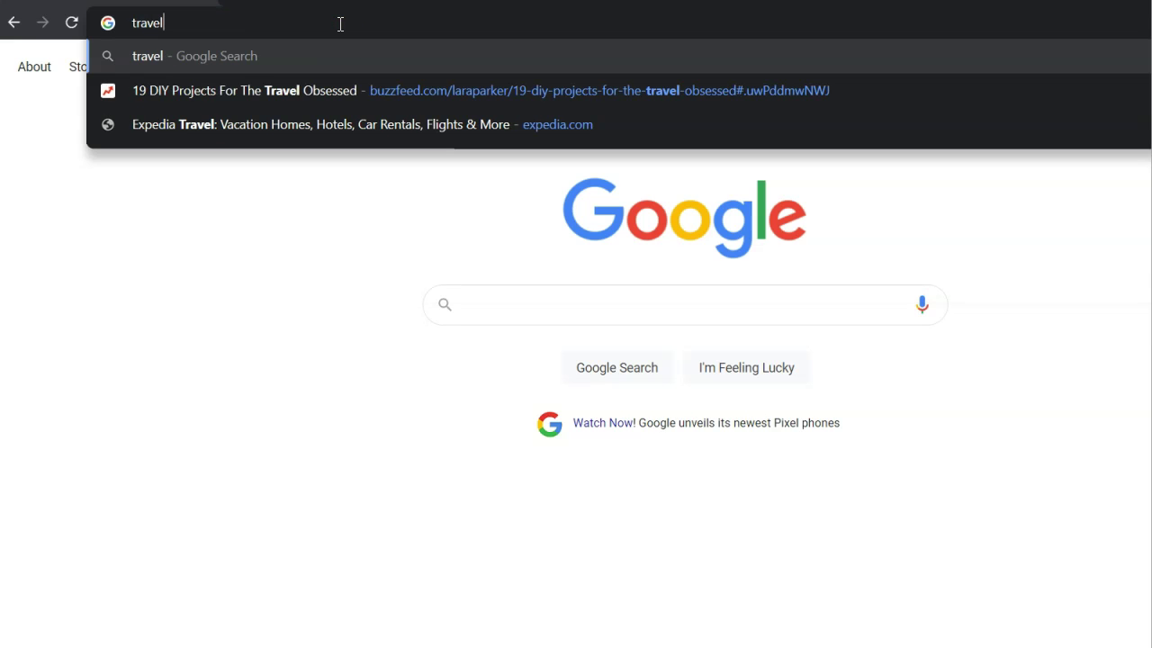
type("google.com")
key("Return")
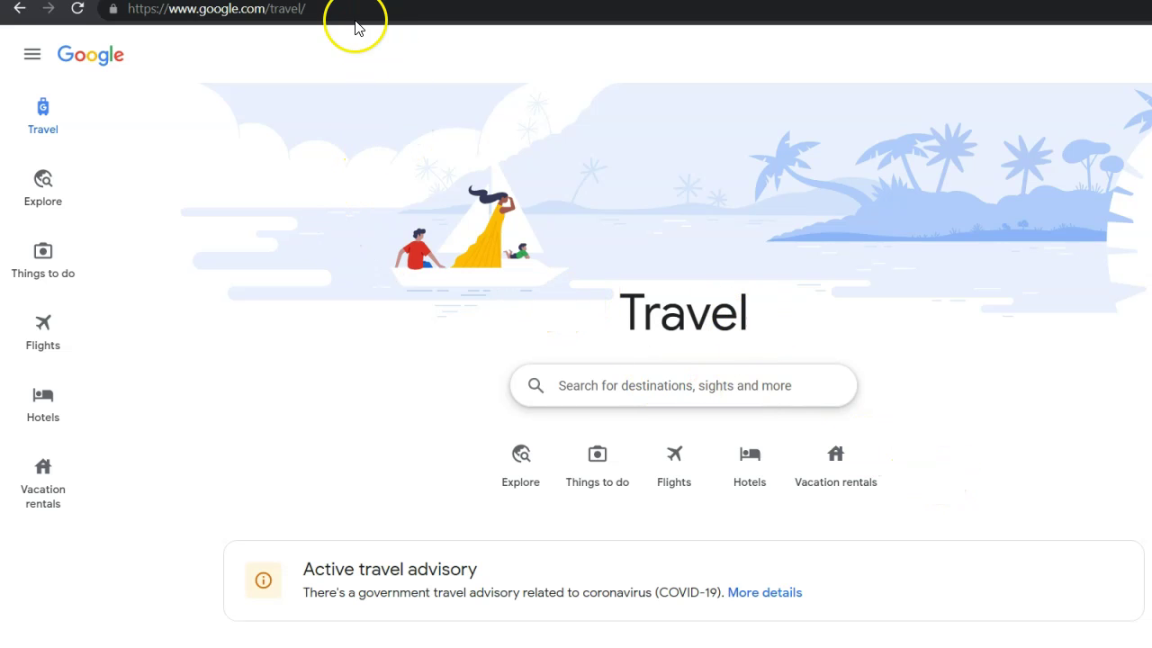
left_click(342, 12)
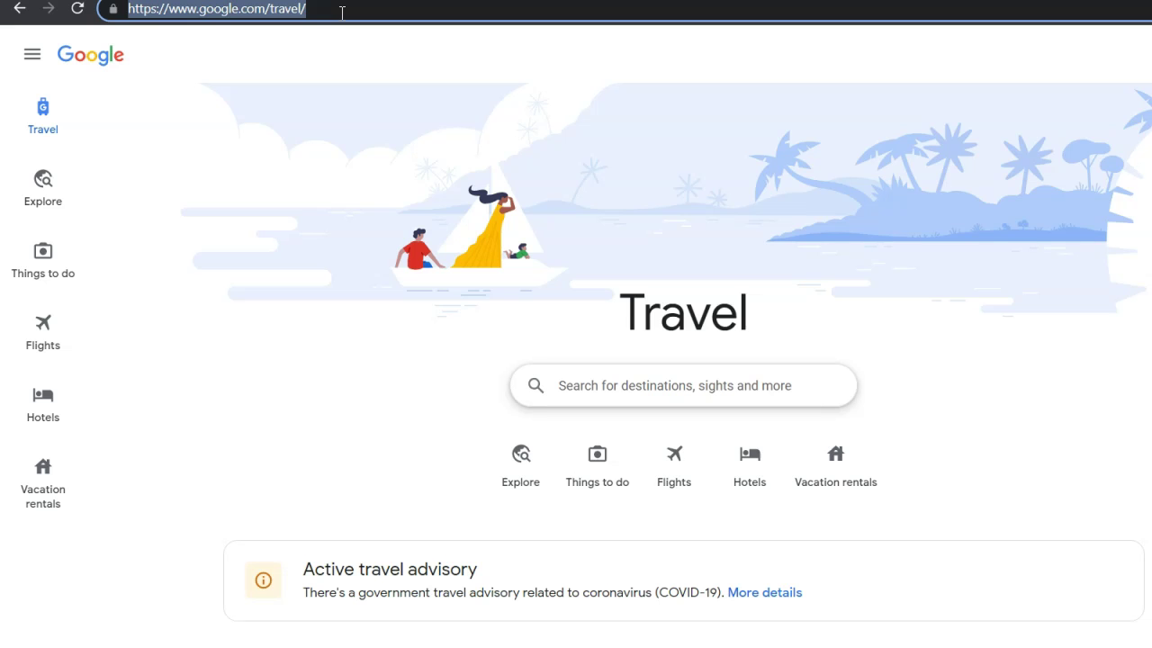
type("voice.google.com")
key("Return")
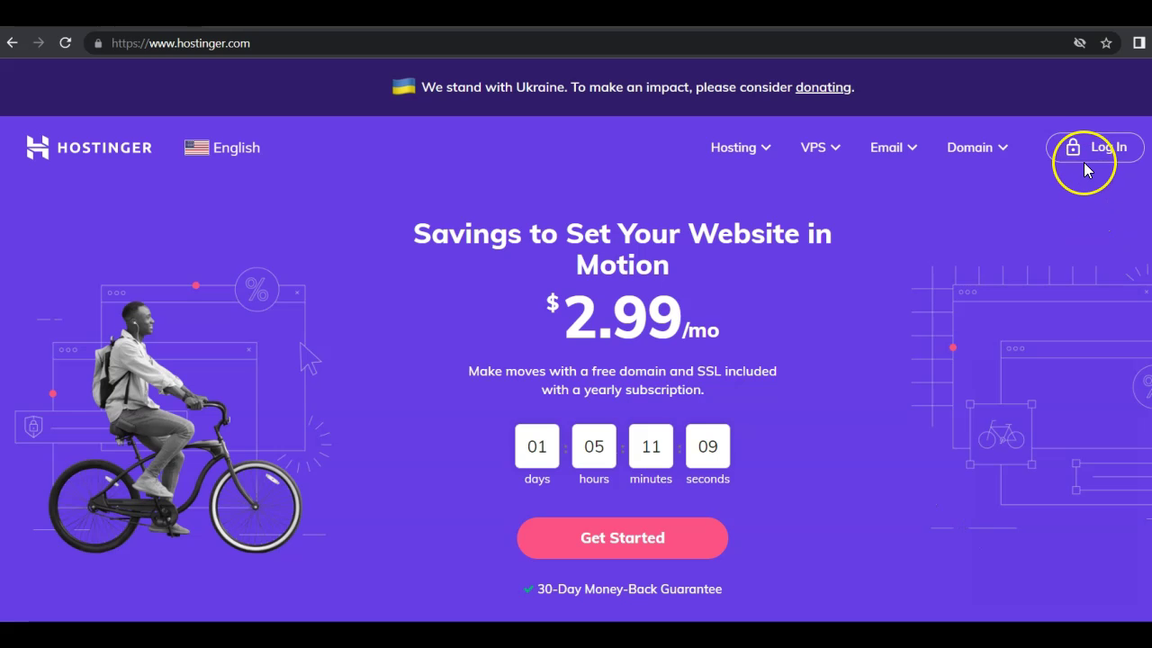
left_click(1082, 153)
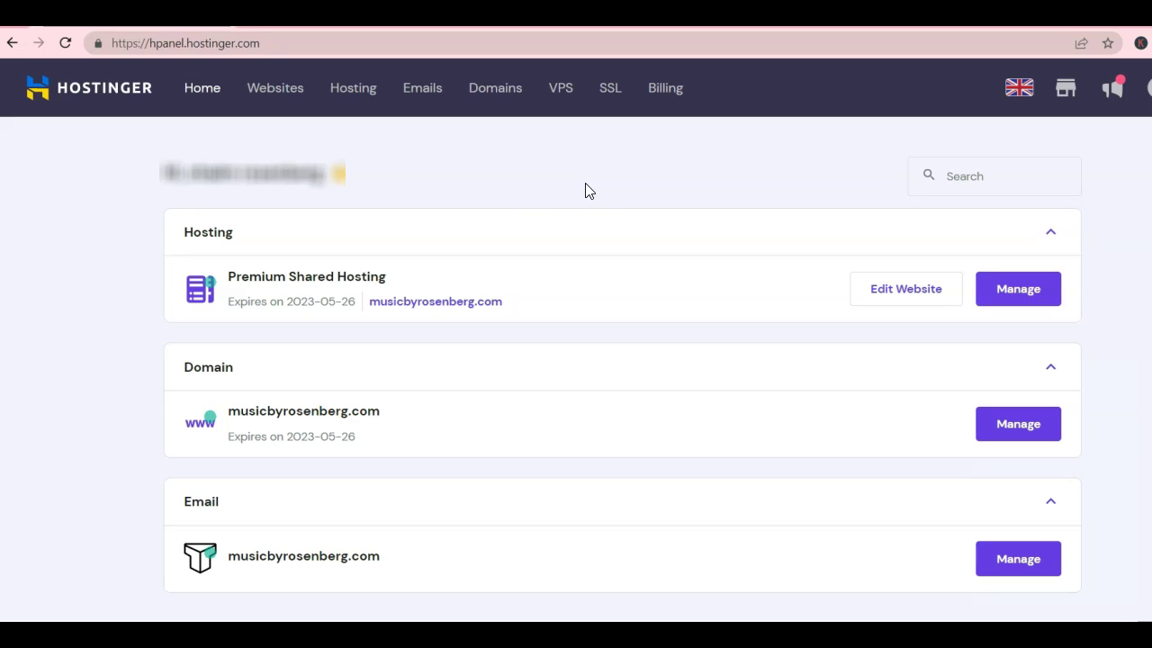
- Manage the Premium Shared Hosting plan and go to Domains > Subdomains
left_click(527, 162)
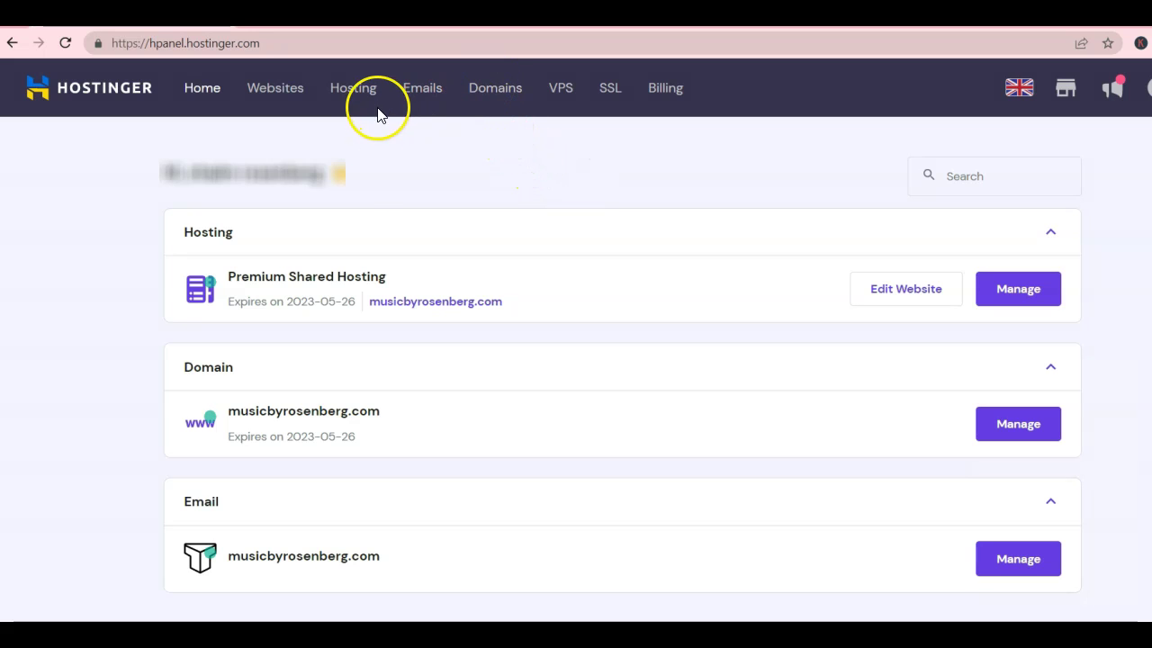
left_click(1018, 297)
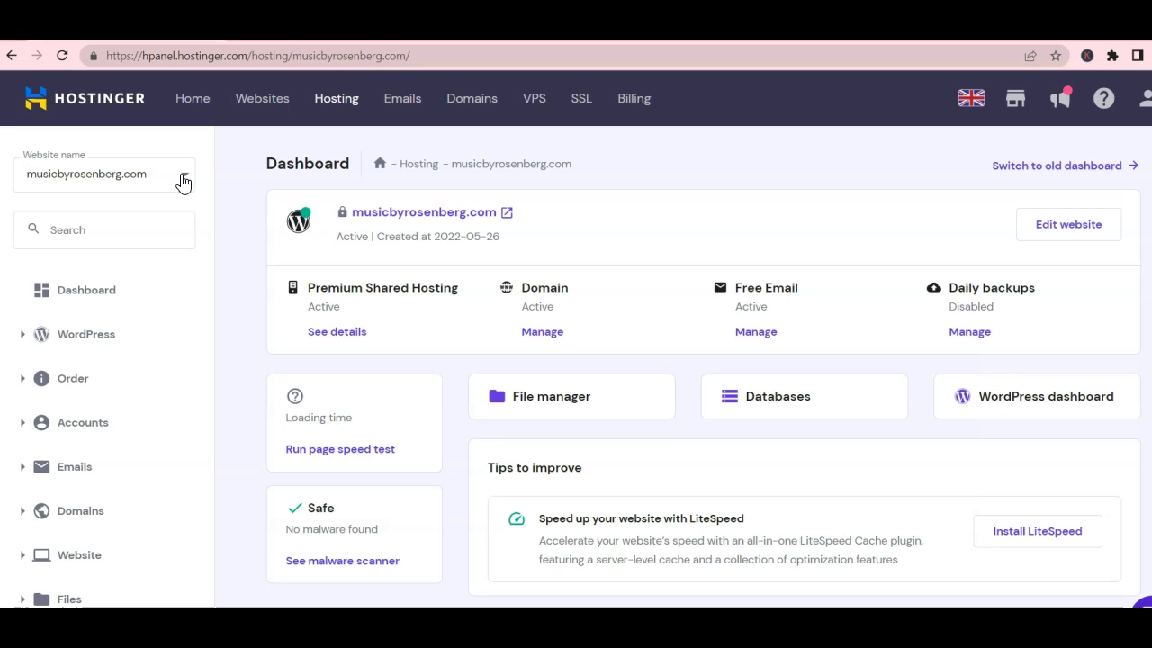
left_click(183, 182)
left_click(184, 182)
left_click(72, 510)
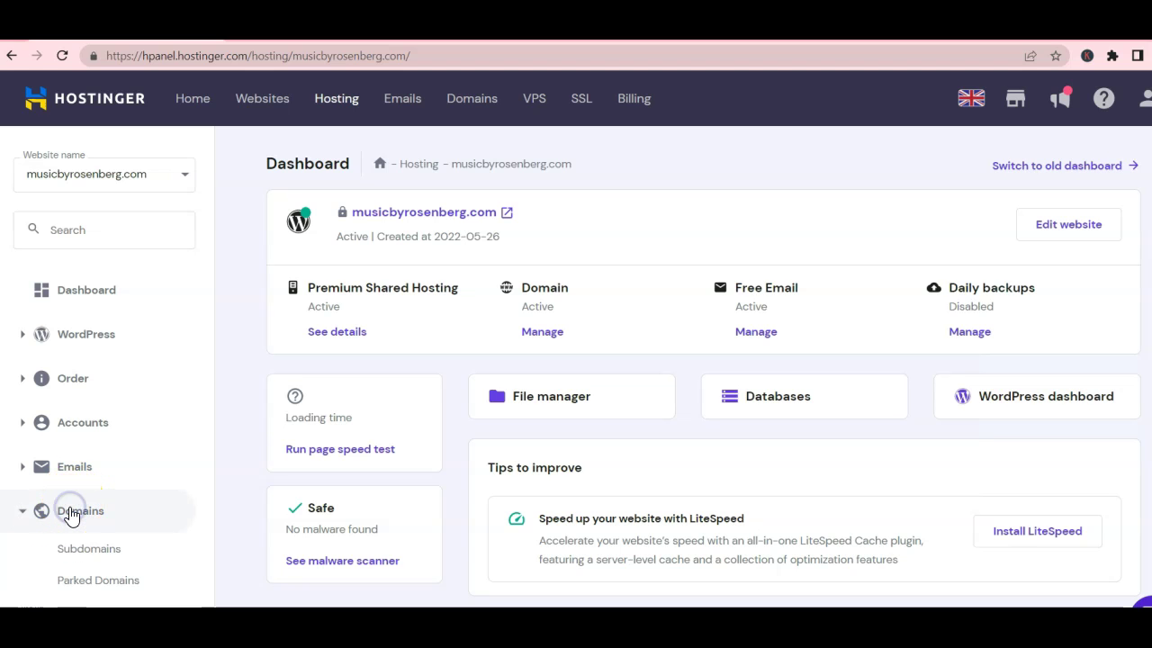
scroll(72, 513, "down", 2)
scroll(72, 514, "down", 1)
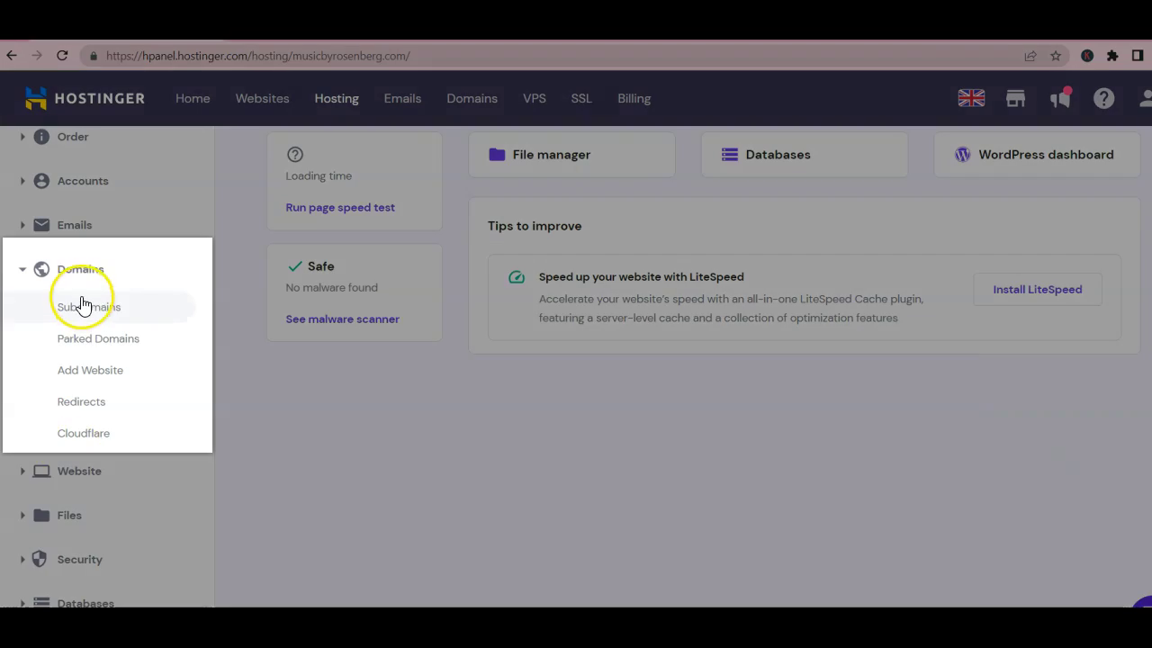
left_click(78, 309)
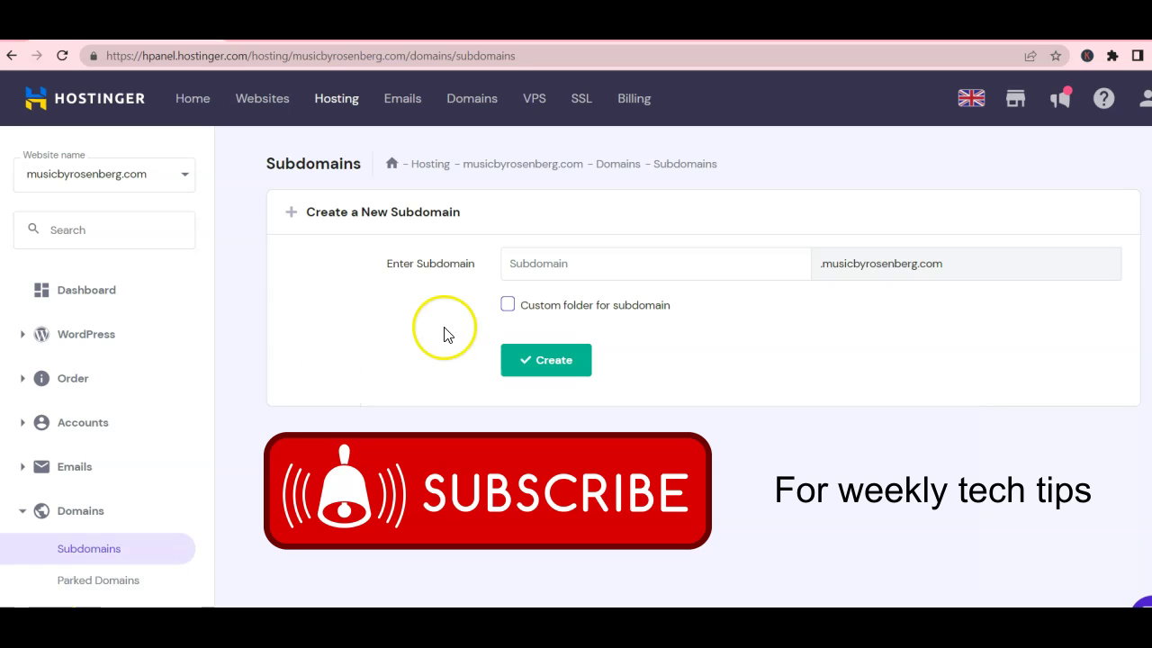
- Create the subdomain 'landing' and check its public_html/landing entry in the list
left_click(525, 264)
type("landing")
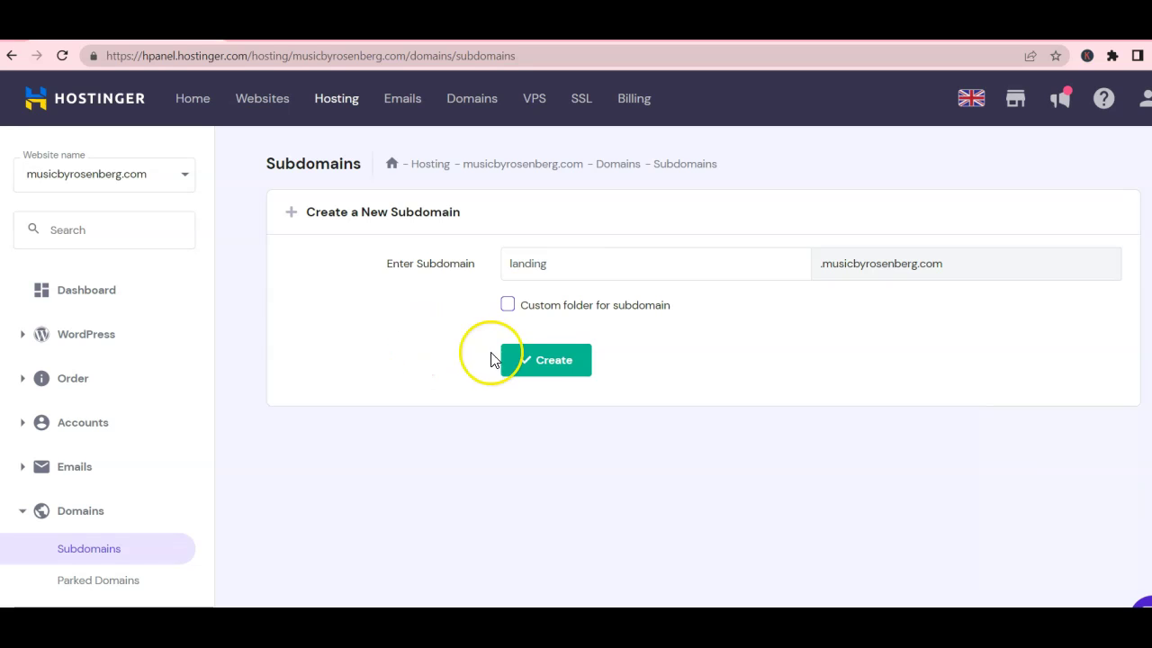
left_click(531, 357)
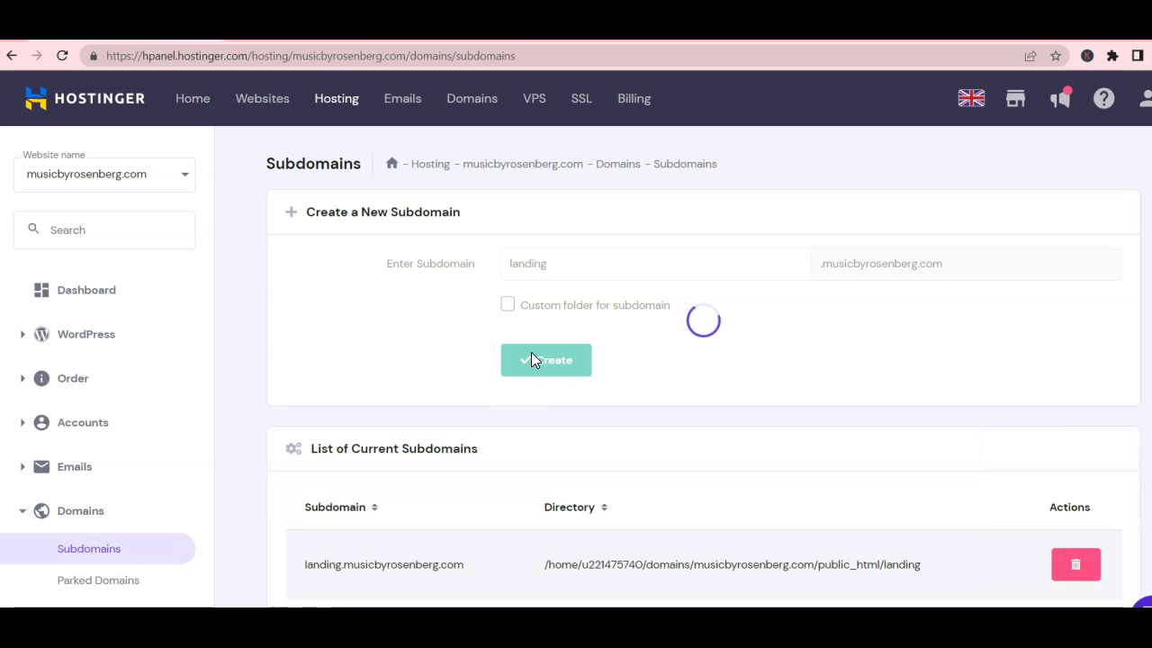
left_click(530, 415)
scroll(531, 421, "down", 1)
scroll(530, 421, "down", 1)
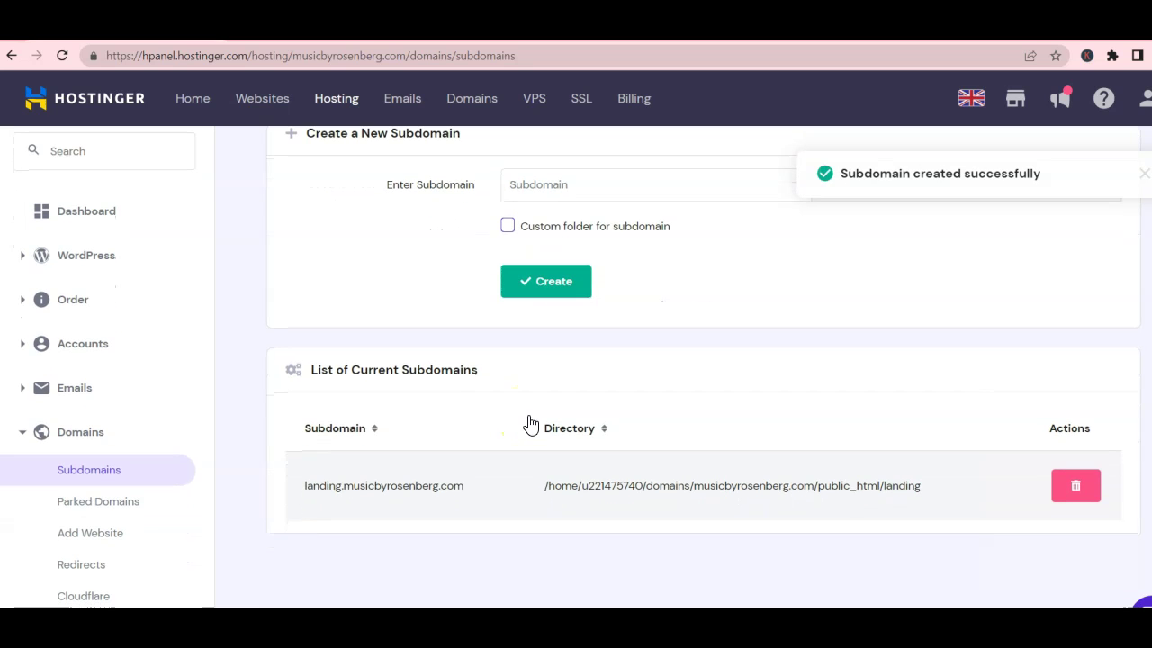
left_click(504, 481)
scroll(503, 486, "down", 1)
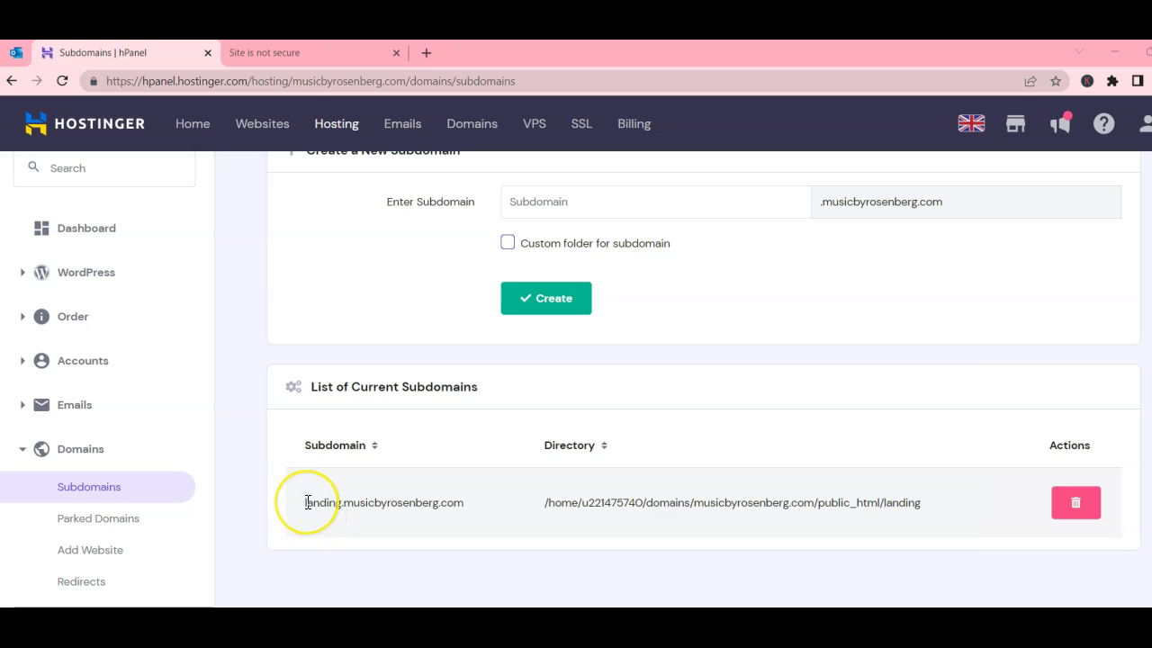
left_click_drag(307, 502, 491, 481)
left_click(329, 53)
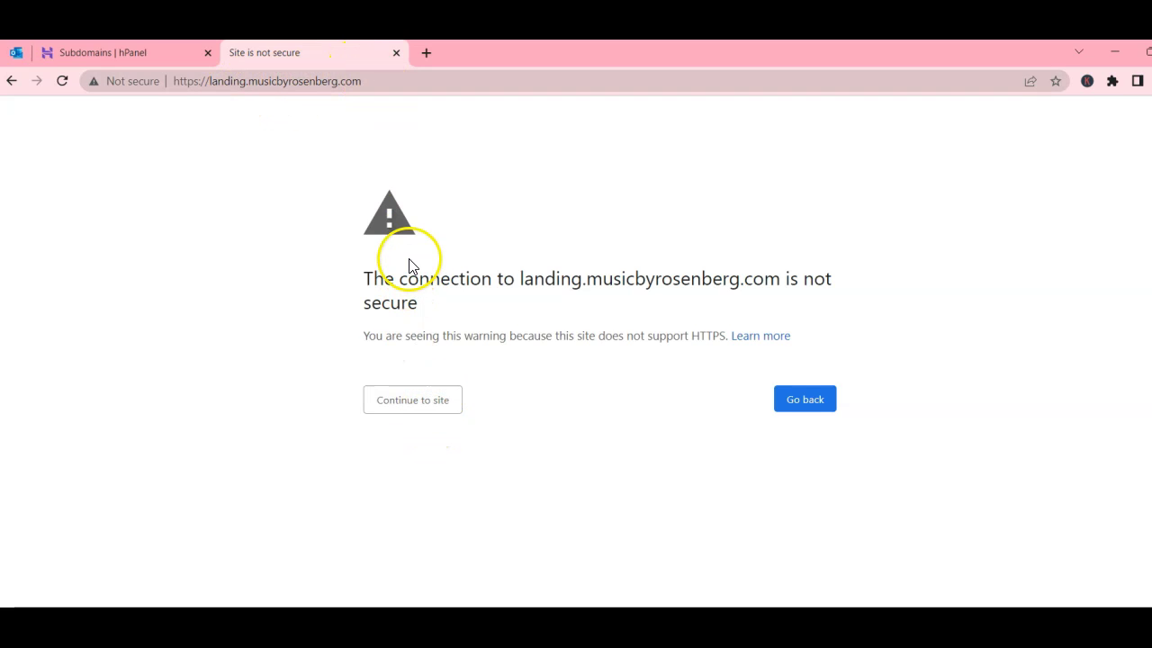
left_click(153, 83)
left_click(249, 572)
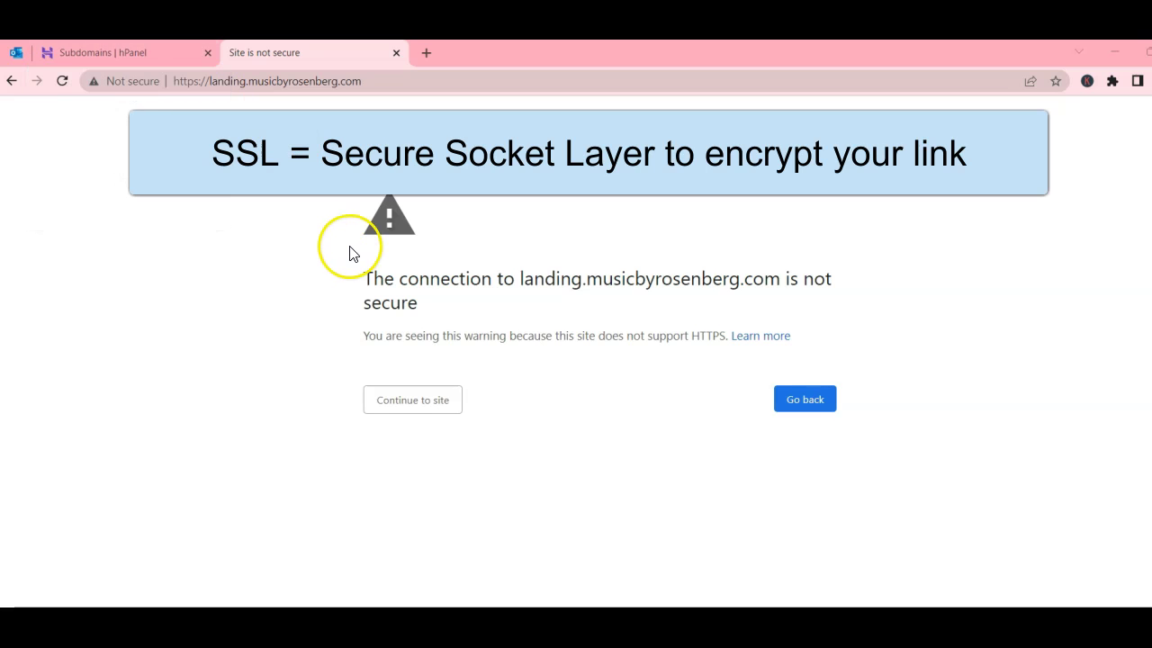
left_click(162, 56)
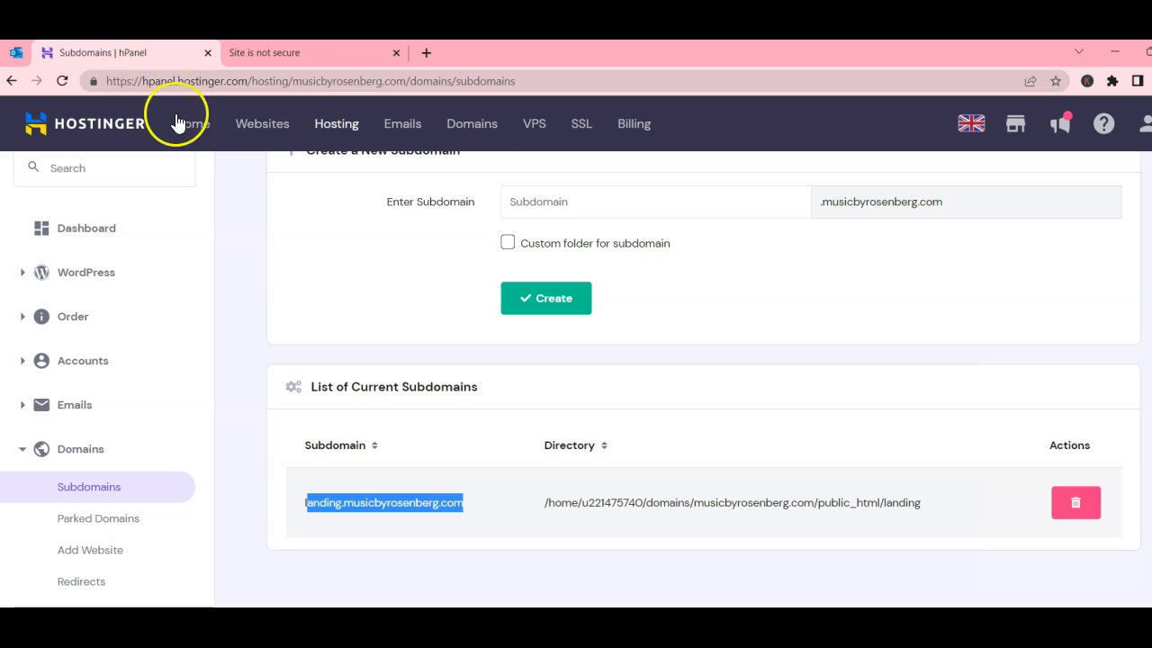
- Install a Lifetime SSL certificate for landing.musicbyrosenberg.com from the SSL page
left_click(581, 126)
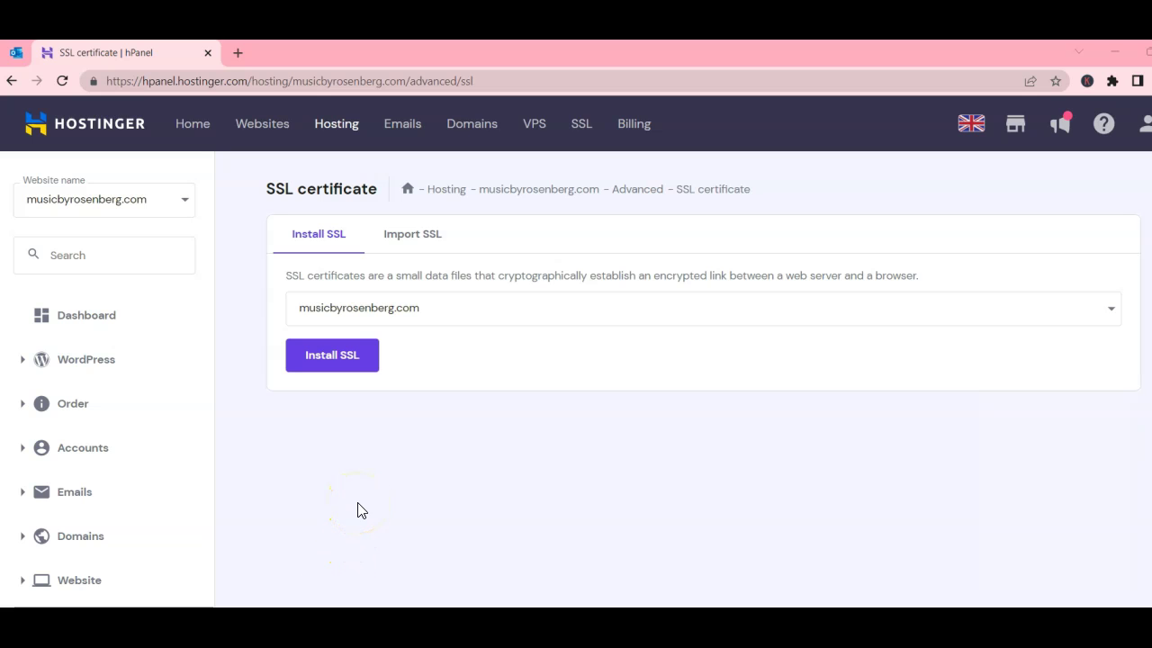
left_click(338, 356)
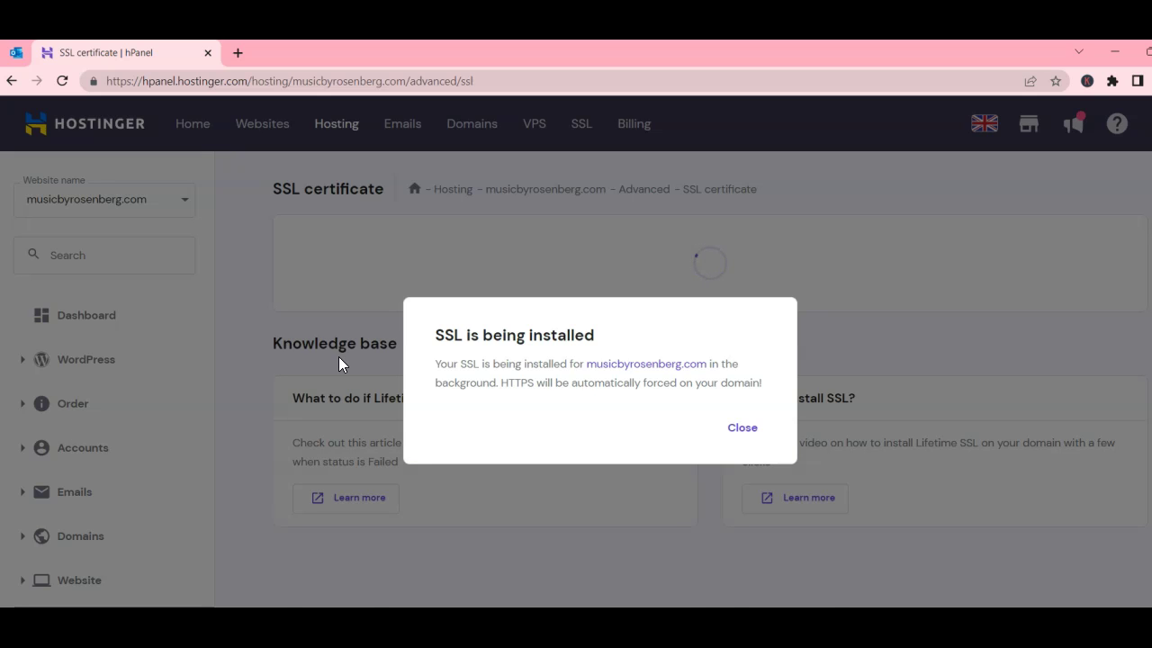
left_click(742, 430)
left_click(548, 308)
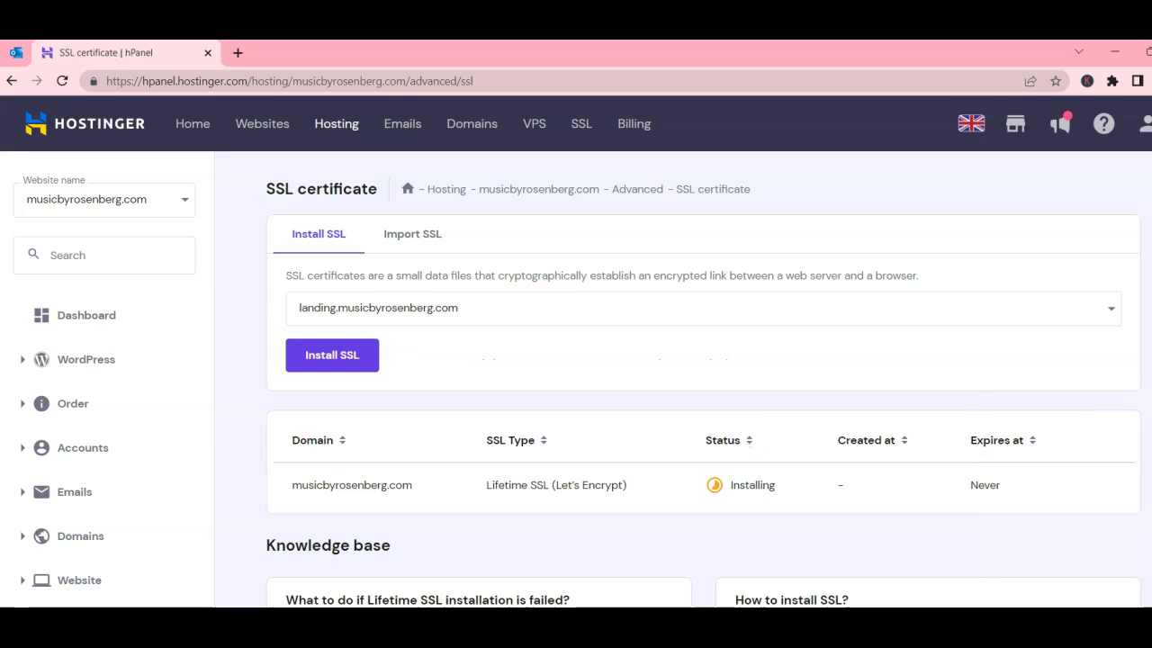
left_click(344, 359)
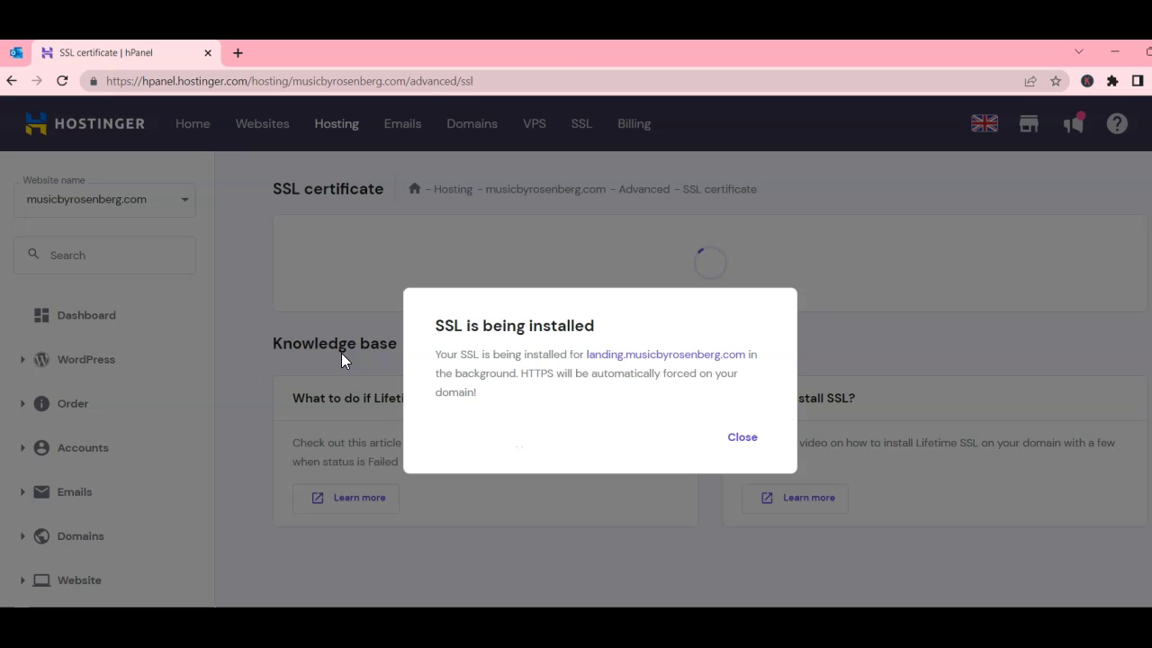
left_click(742, 437)
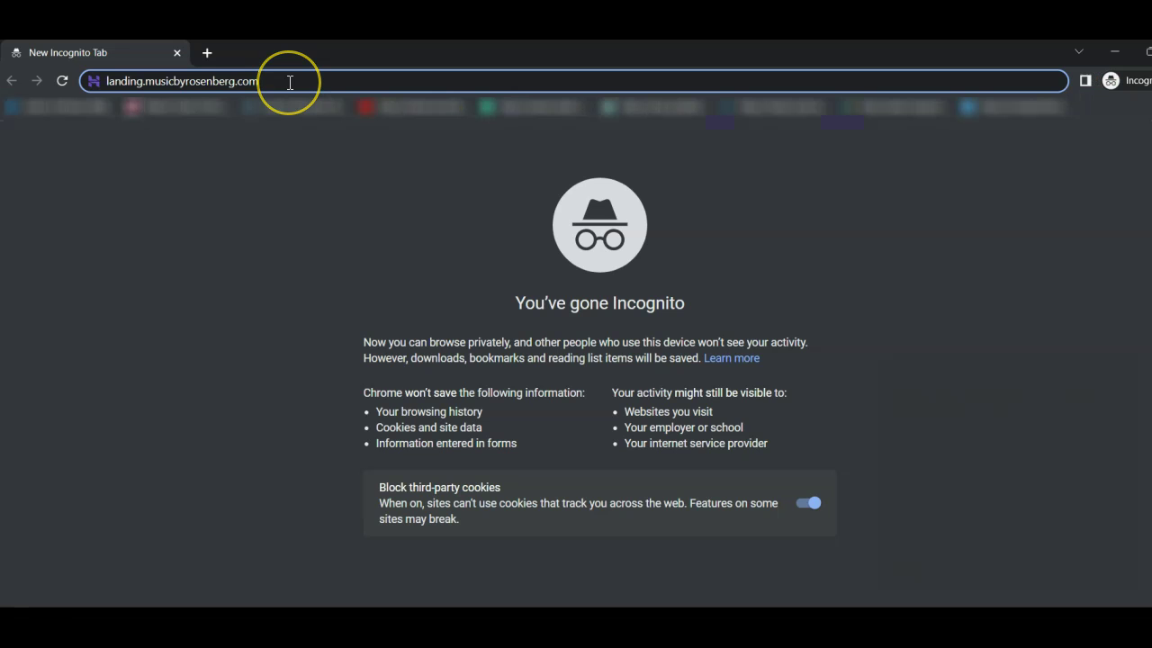
key("Return")
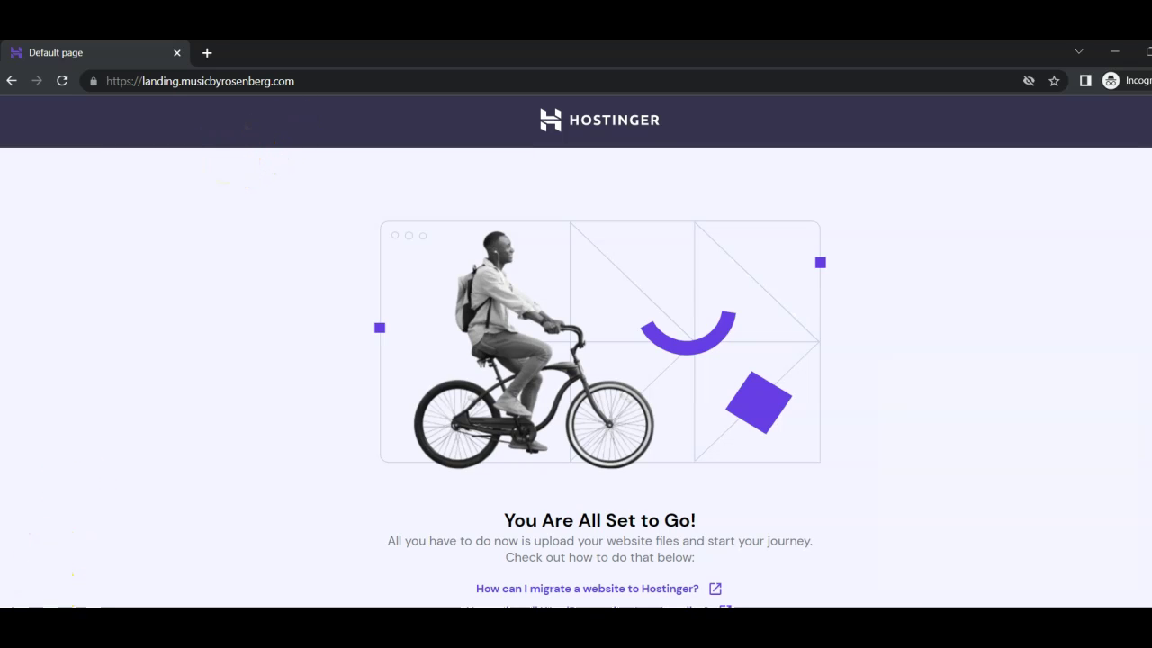
left_click(93, 81)
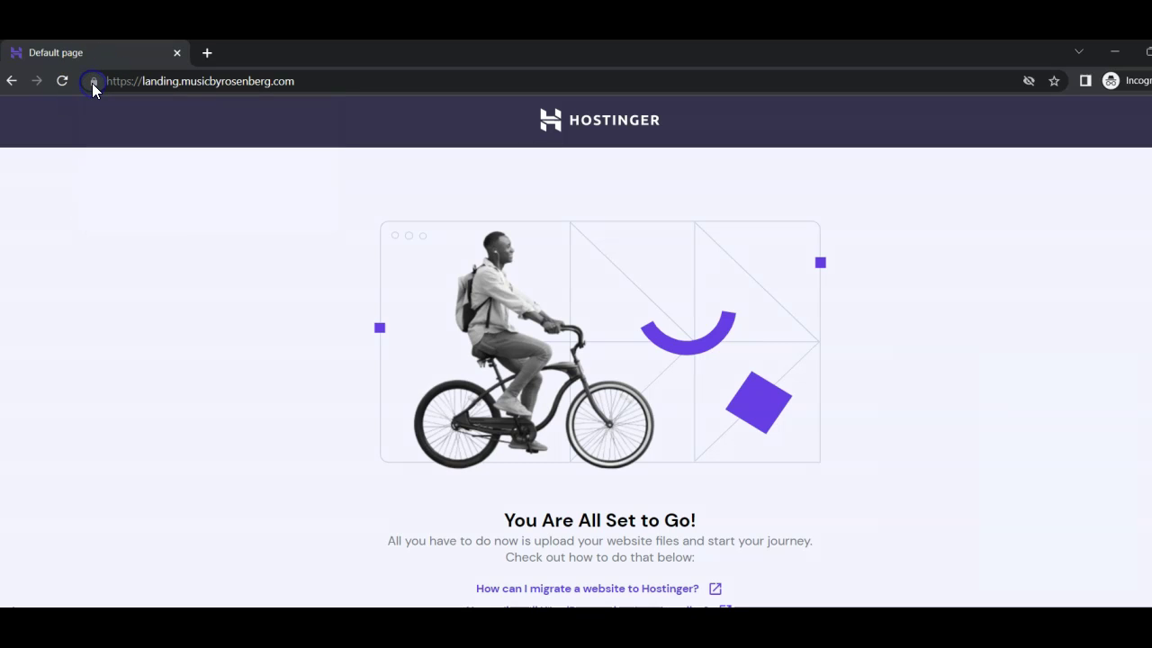